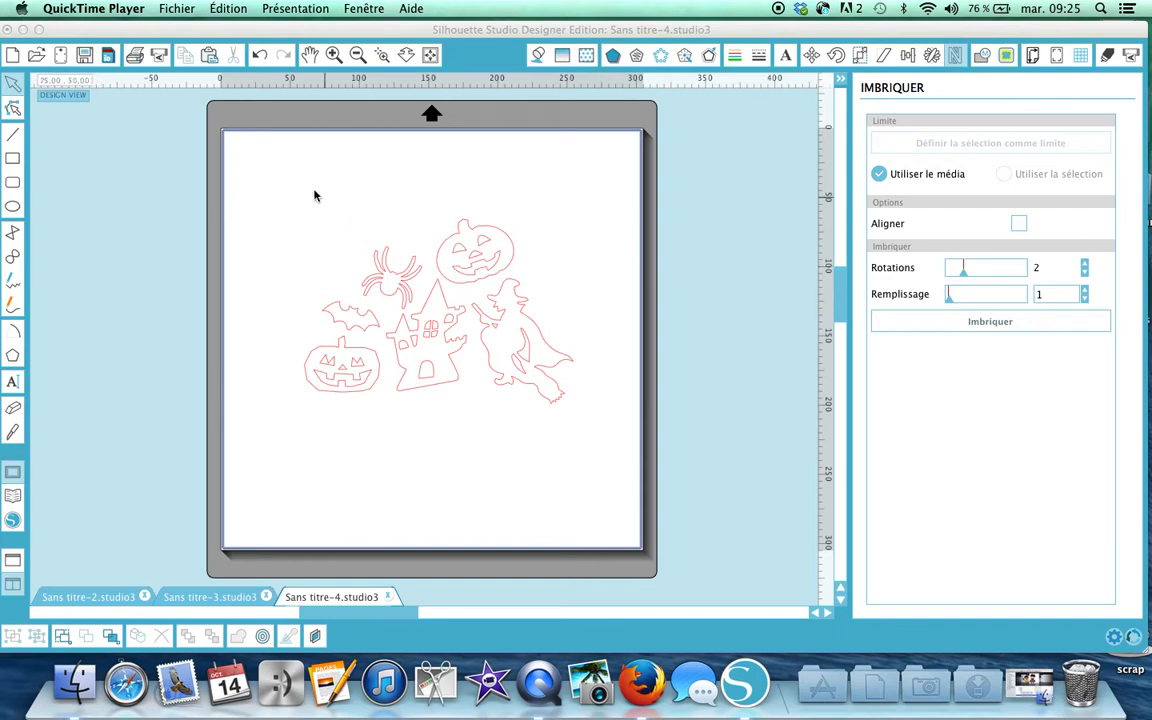
Bring the Silhouette Studio window with the six red-outlined Halloween designs to the front.
left_click(262, 170)
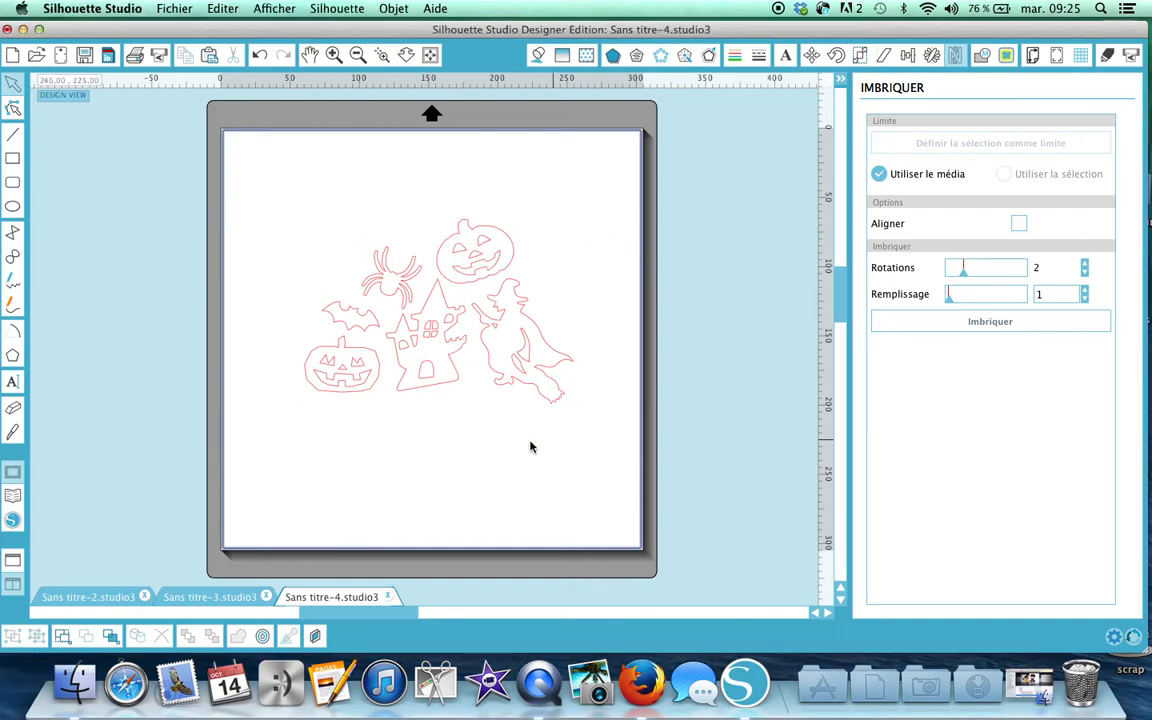
Fill all six Halloween designs with solid black.
left_click(406, 284)
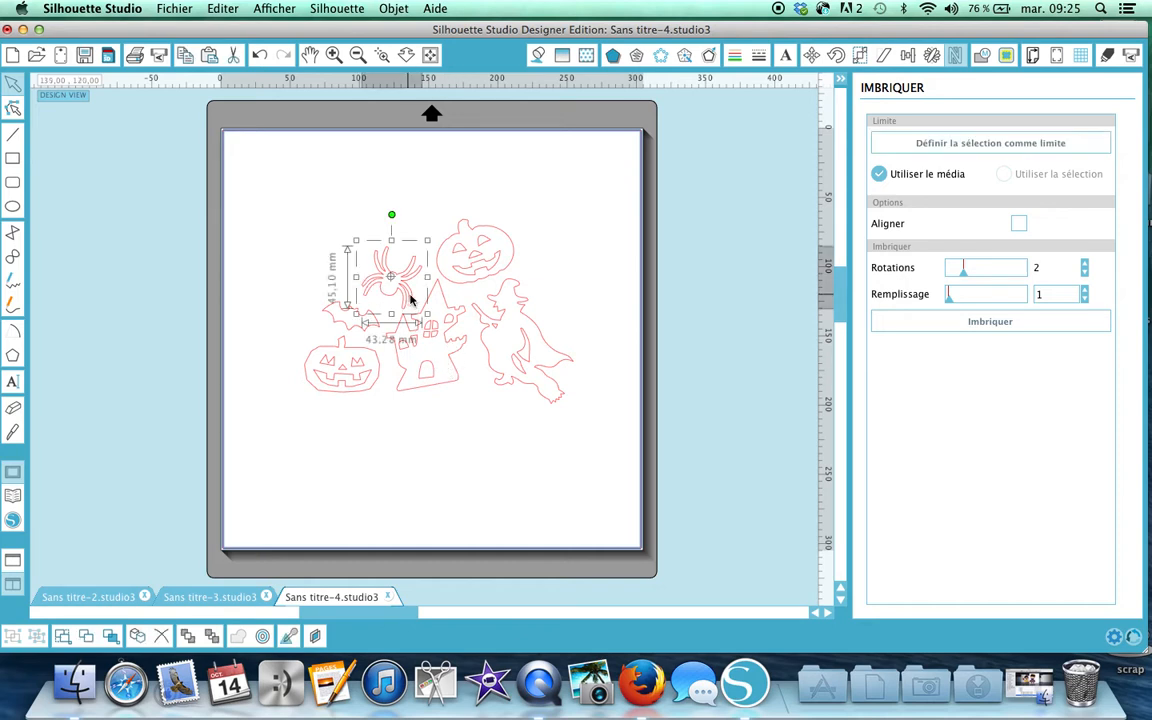
left_click_drag(270, 170, 573, 406)
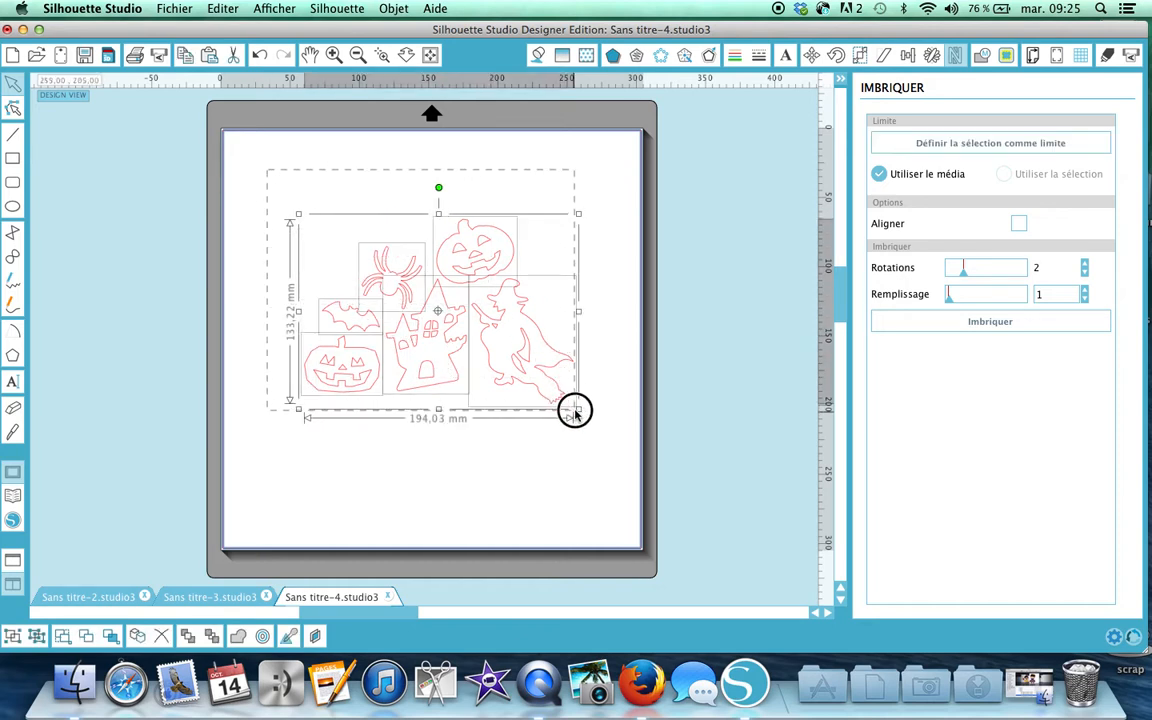
left_click(538, 55)
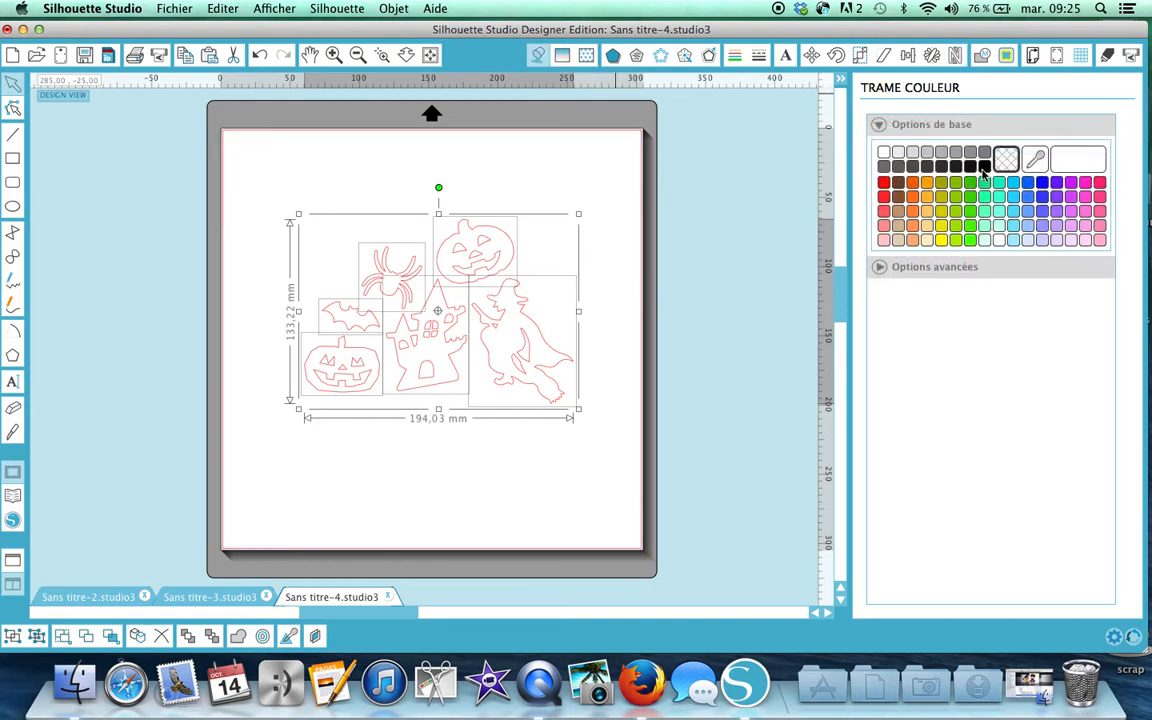
left_click(984, 167)
left_click(572, 181)
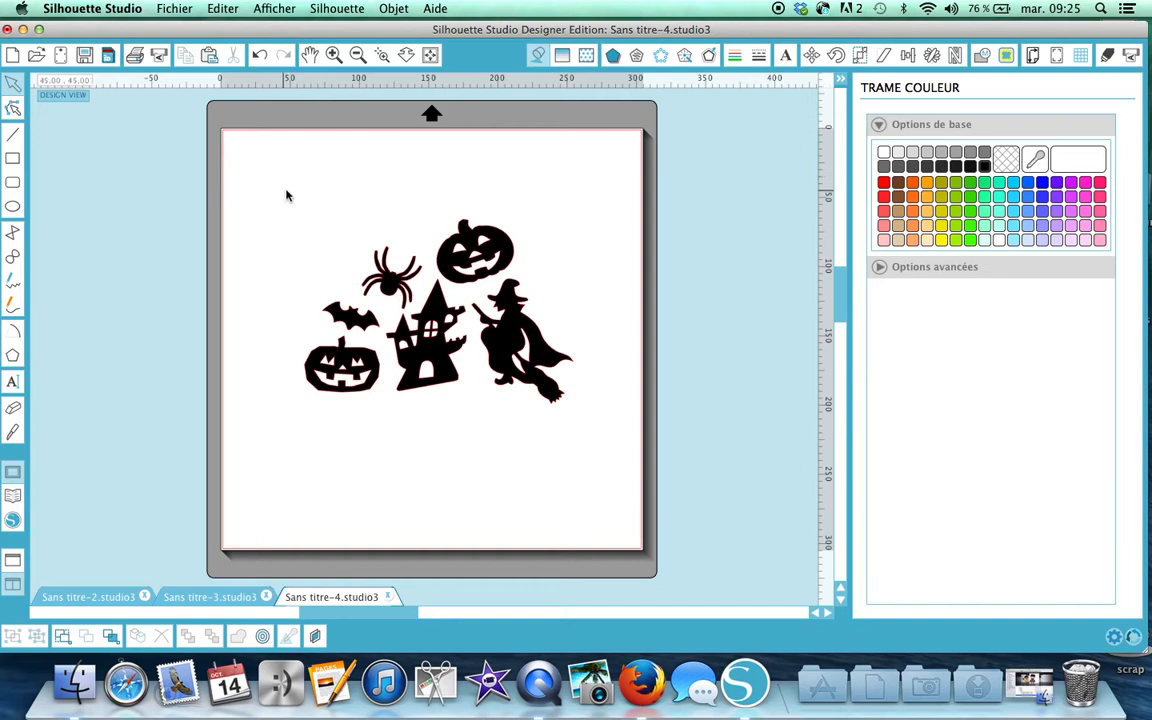
Move the black design group to the mat's top-left corner.
left_click_drag(286, 195, 597, 478)
left_click_drag(374, 278, 307, 205)
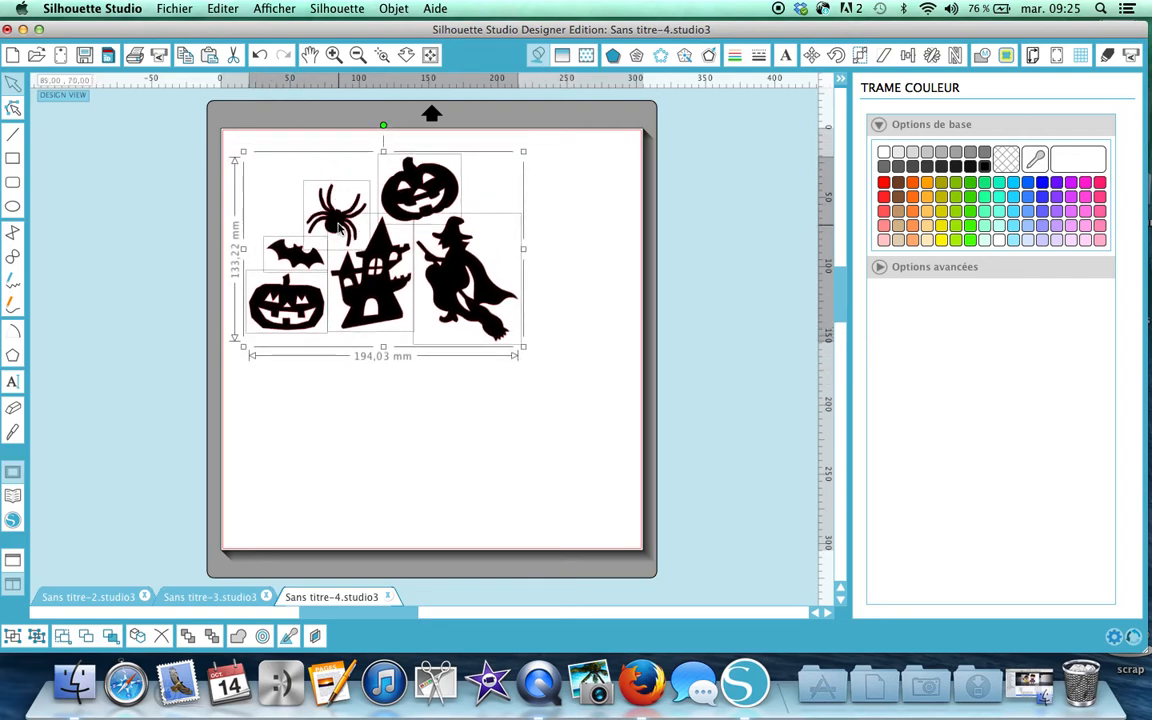
left_click(931, 57)
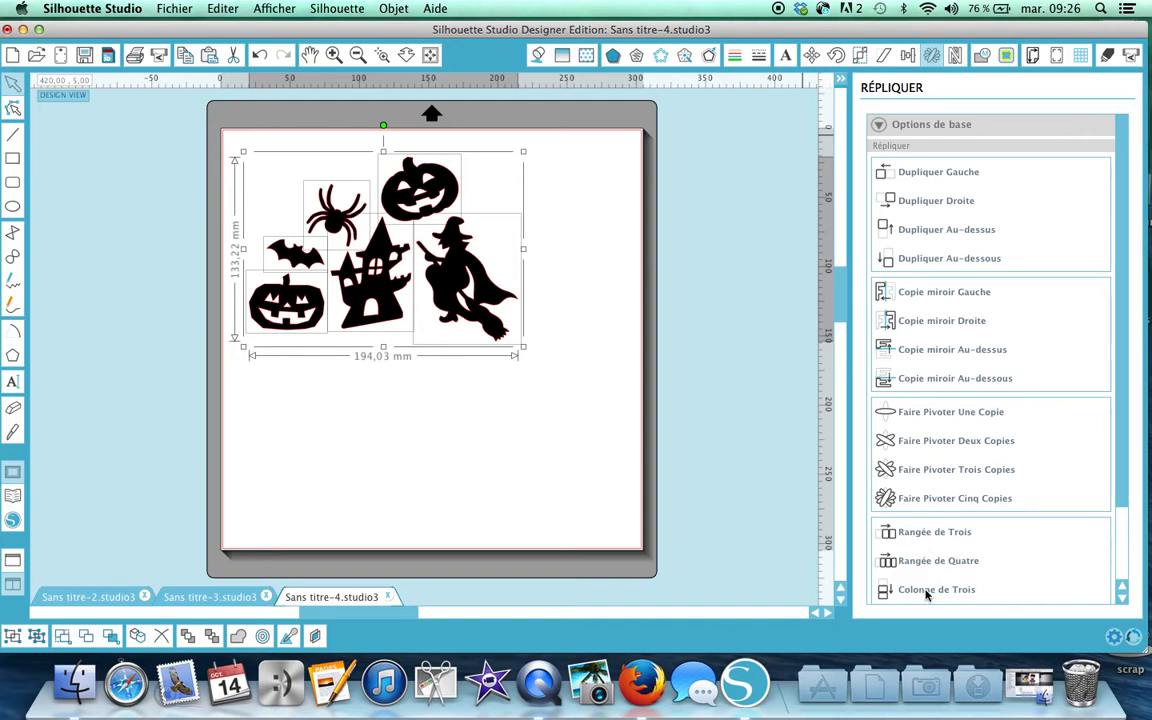
Replicate the Halloween group as a column of three (Colonne de Trois).
left_click(927, 591)
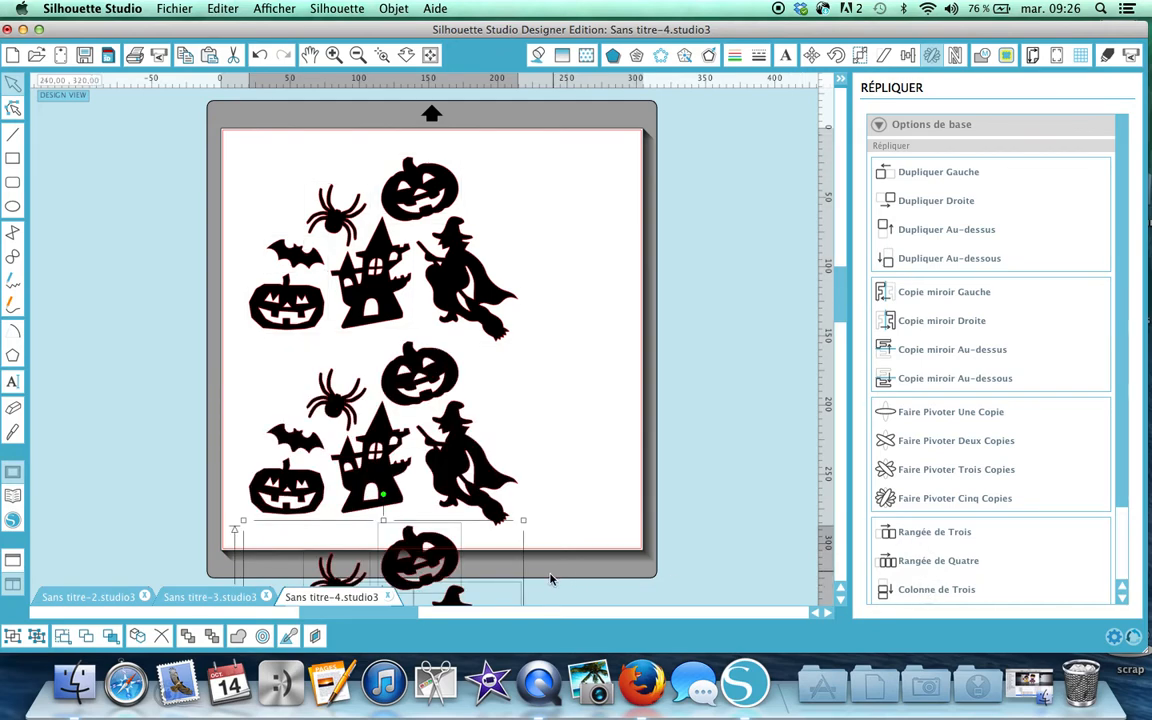
scroll(550, 579, "down", 3)
scroll(550, 579, "up", 3)
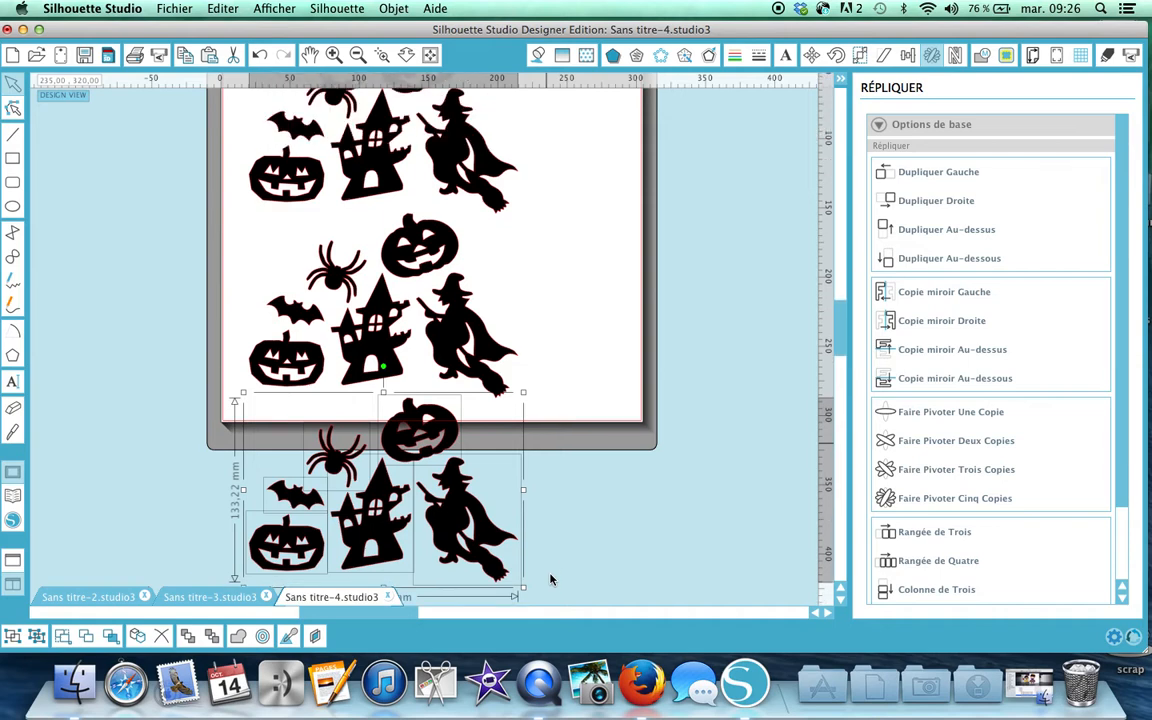
scroll(550, 579, "up", 2)
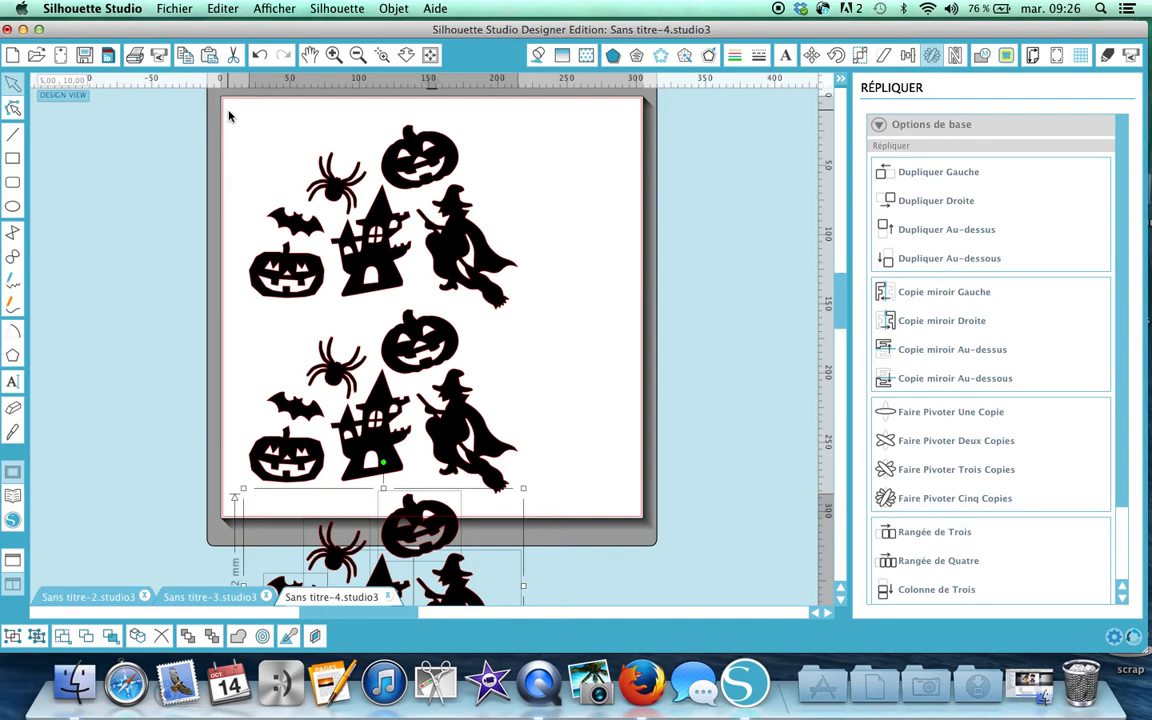
Select every design on the mat with Editer > Sélectionner Tout.
left_click(229, 9)
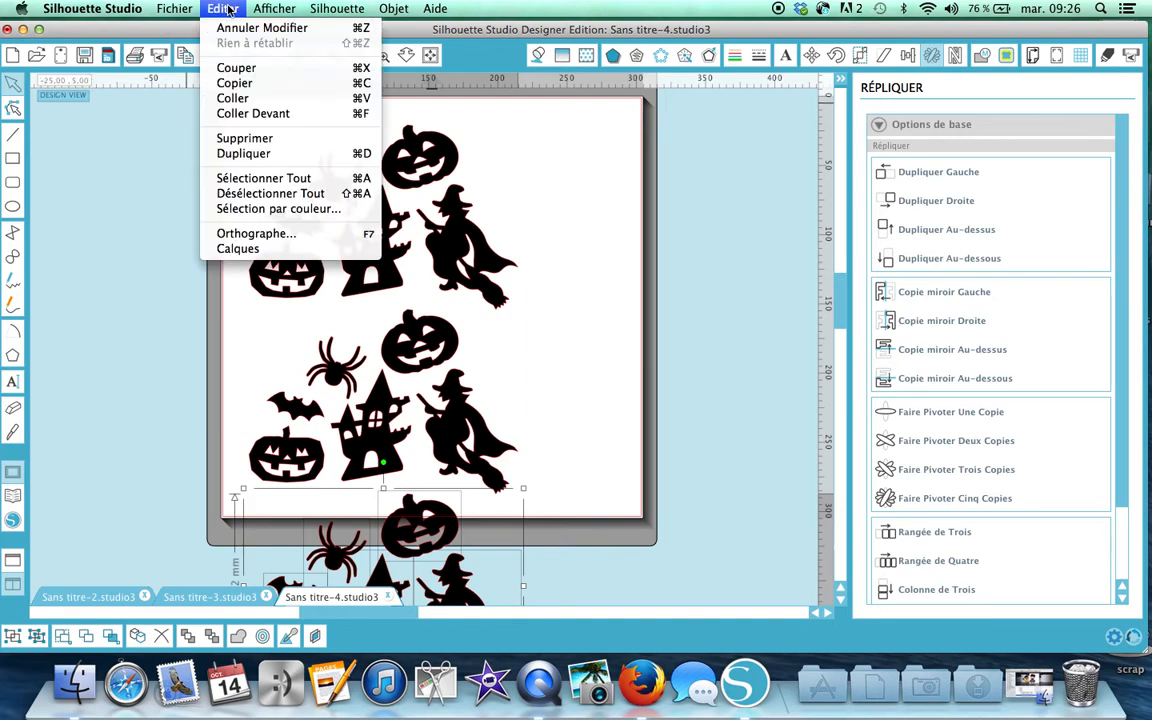
left_click(238, 180)
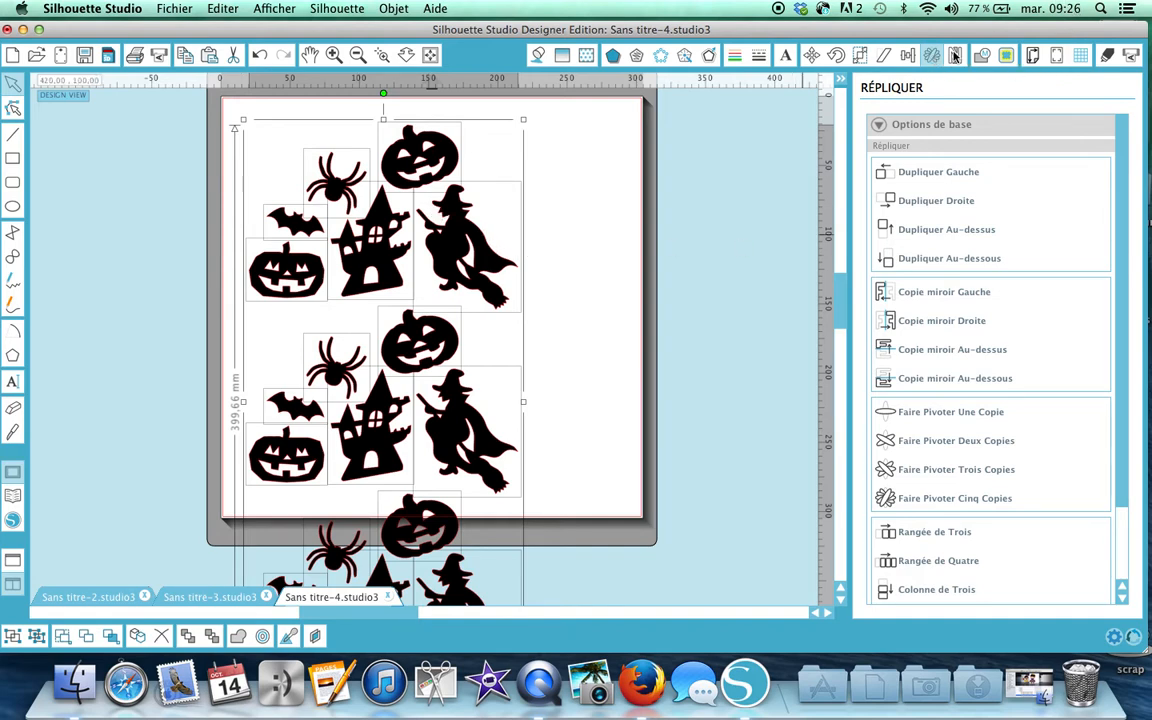
left_click(956, 56)
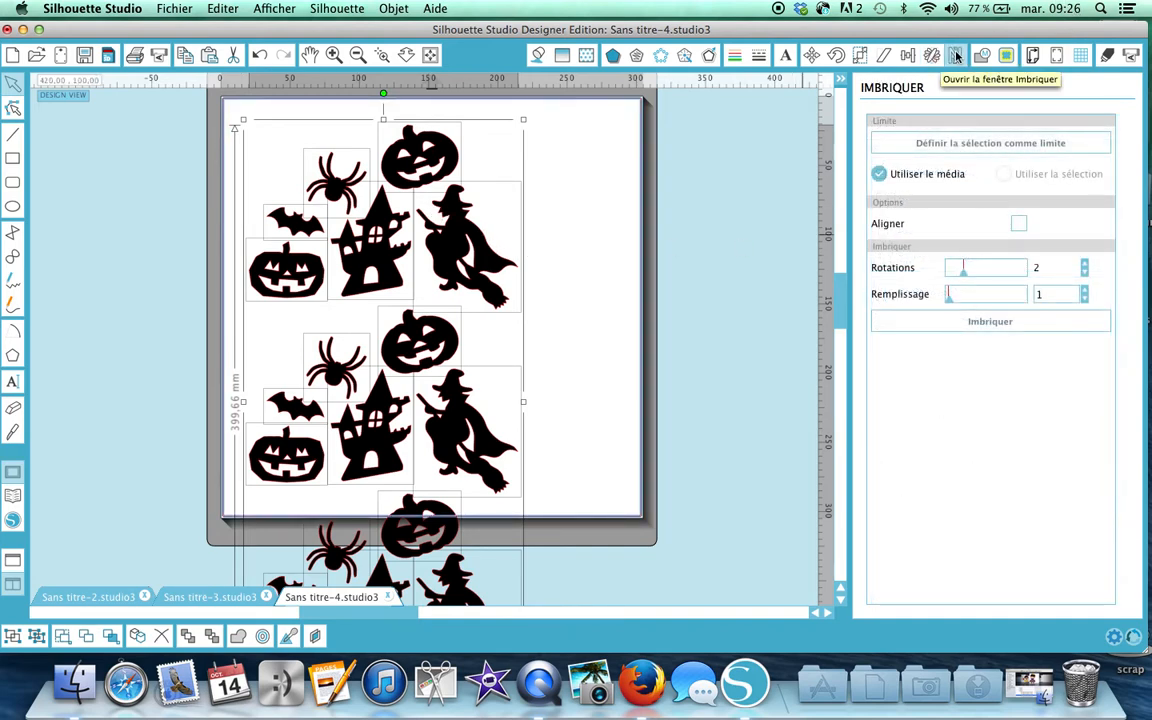
Nest the shapes, then undo the nesting and the two duplicate copies.
left_click(990, 322)
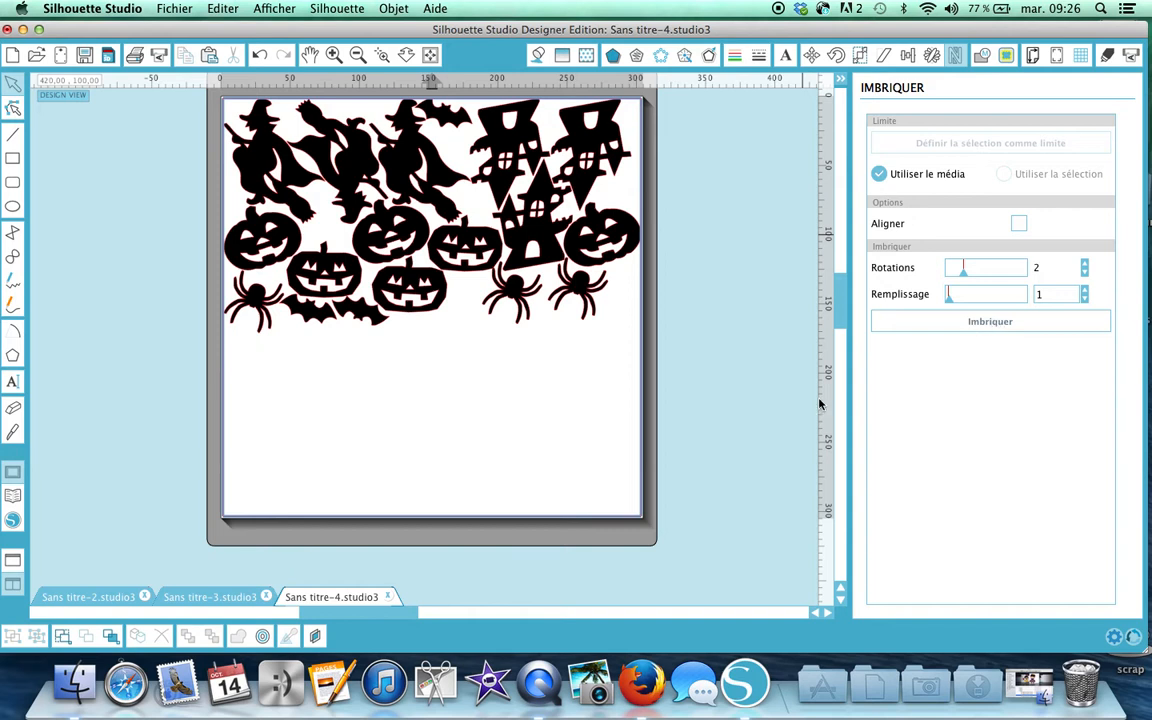
left_click(258, 55)
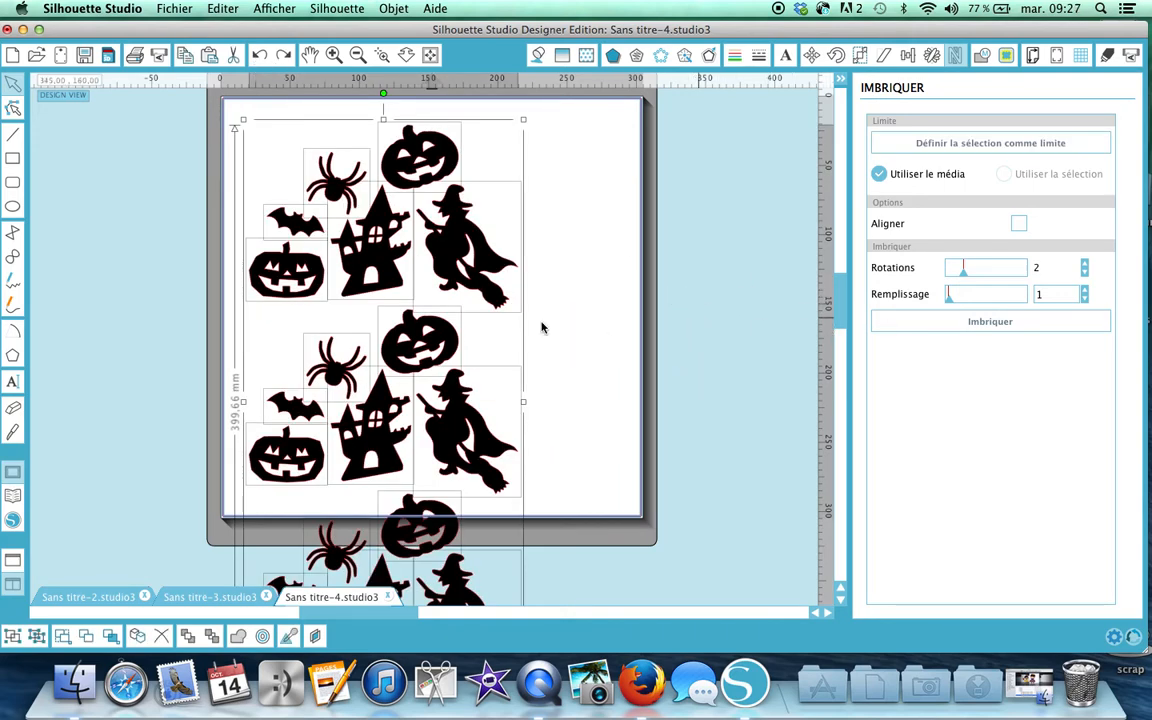
left_click(257, 60)
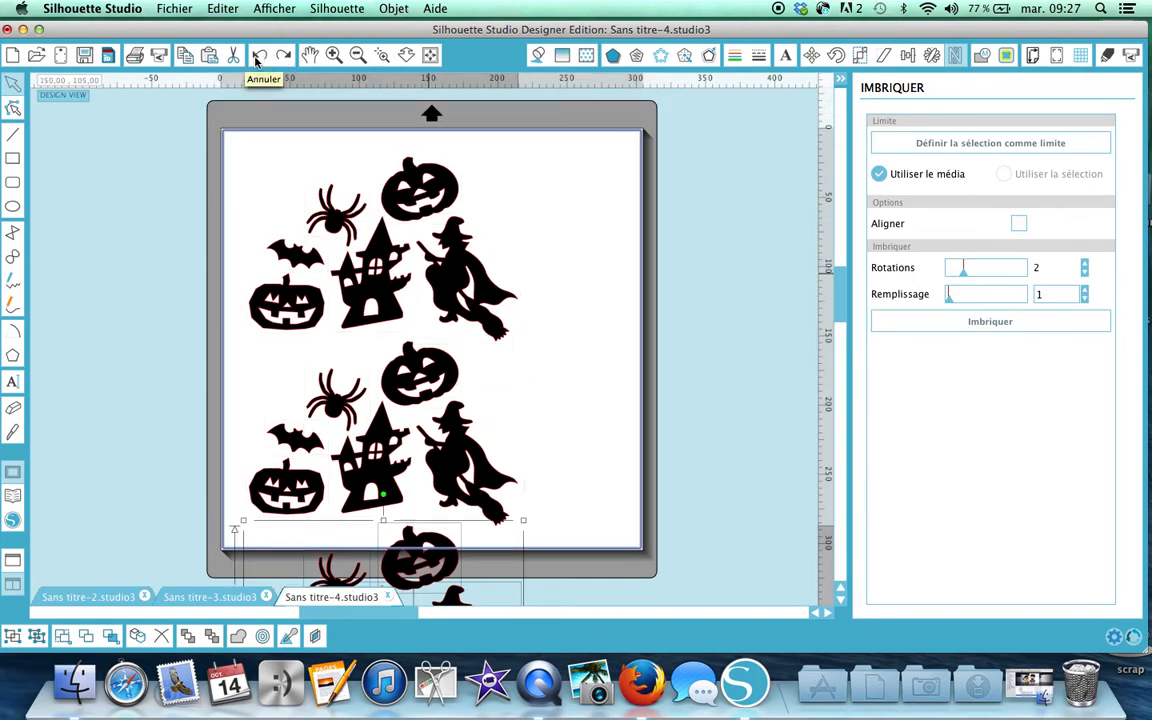
left_click(257, 60)
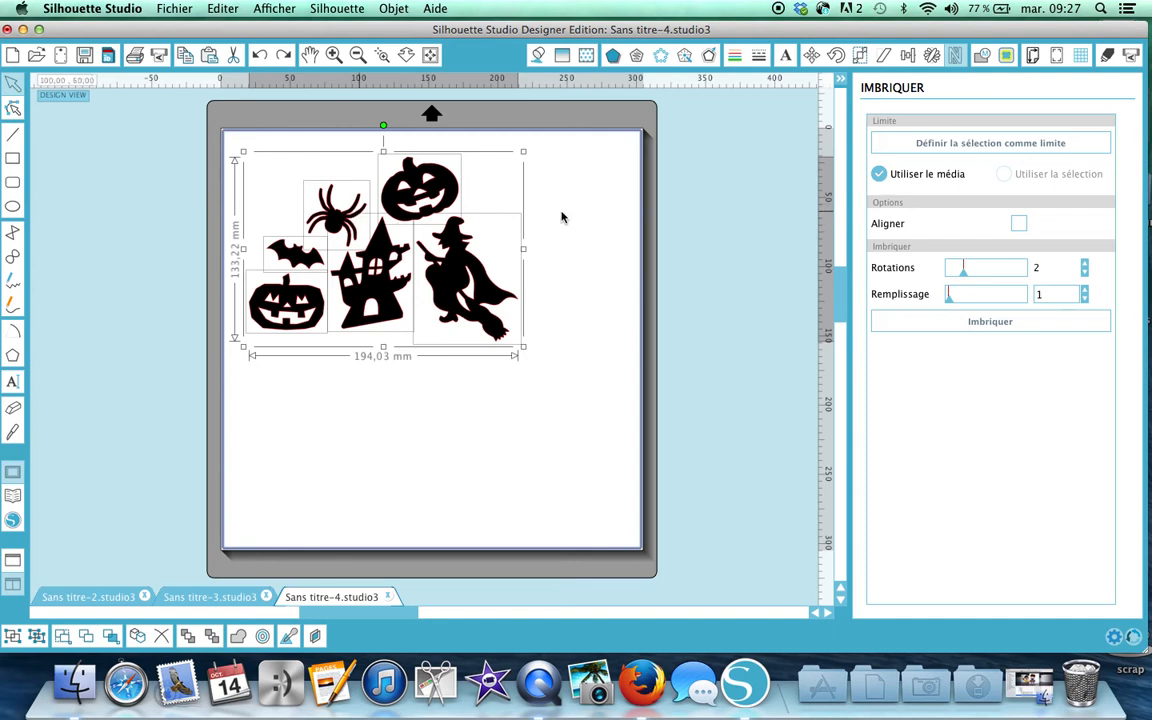
Replicate the Halloween group with Remplir la Page to get a second copy.
left_click(931, 55)
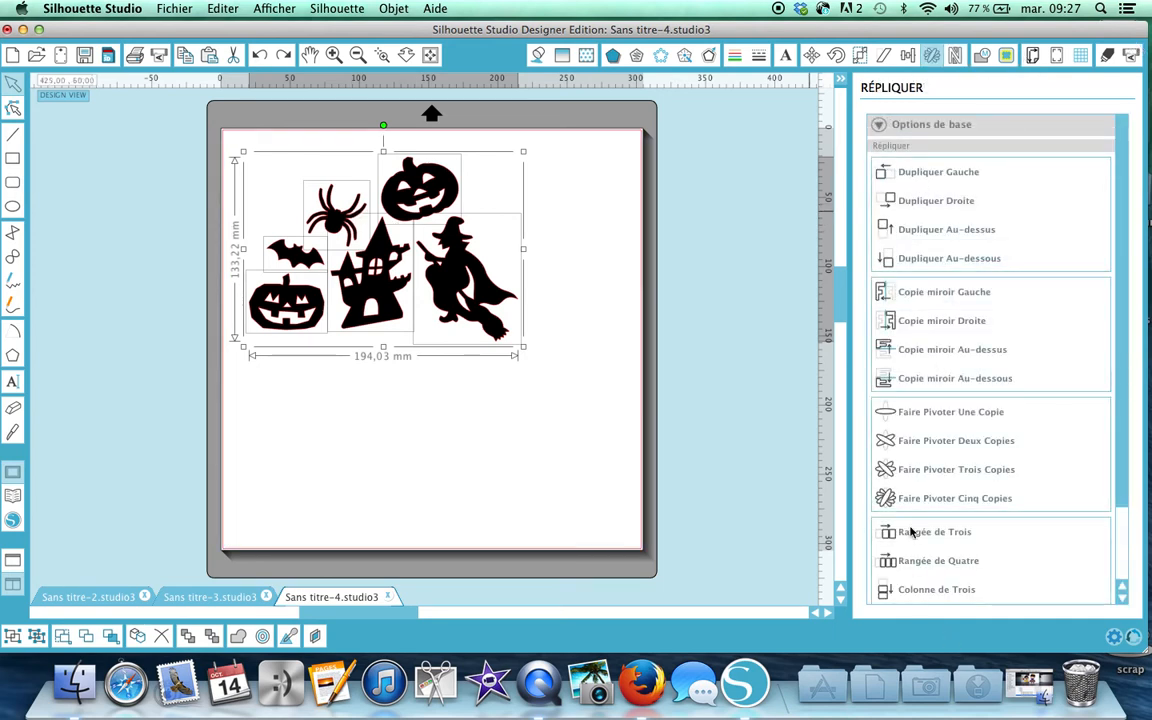
scroll(953, 352, "down", 3)
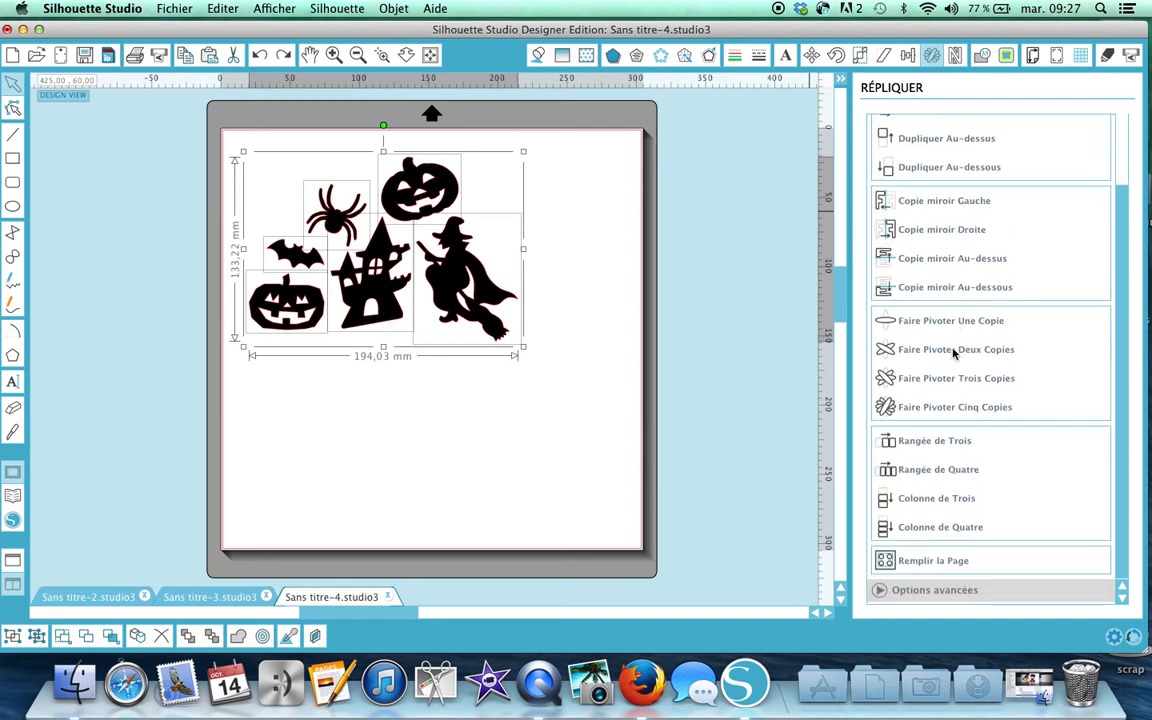
left_click(884, 566)
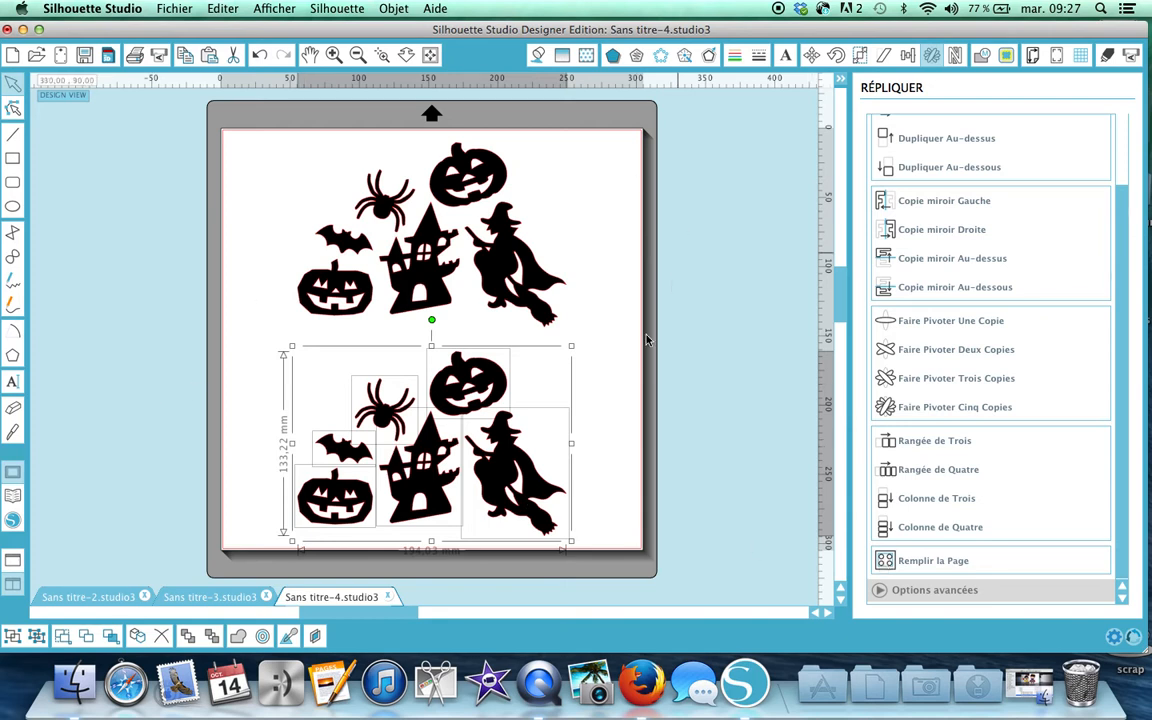
Select both Halloween groups and nest them tightly along the mat's top.
left_click(955, 56)
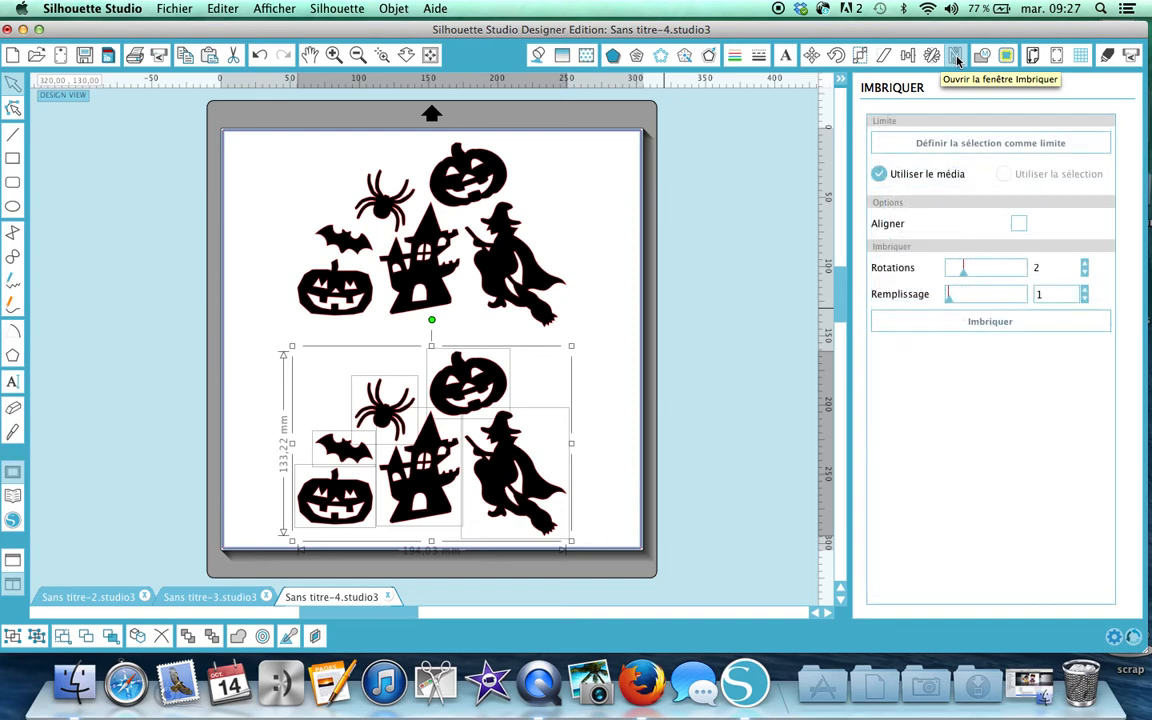
key("super+a")
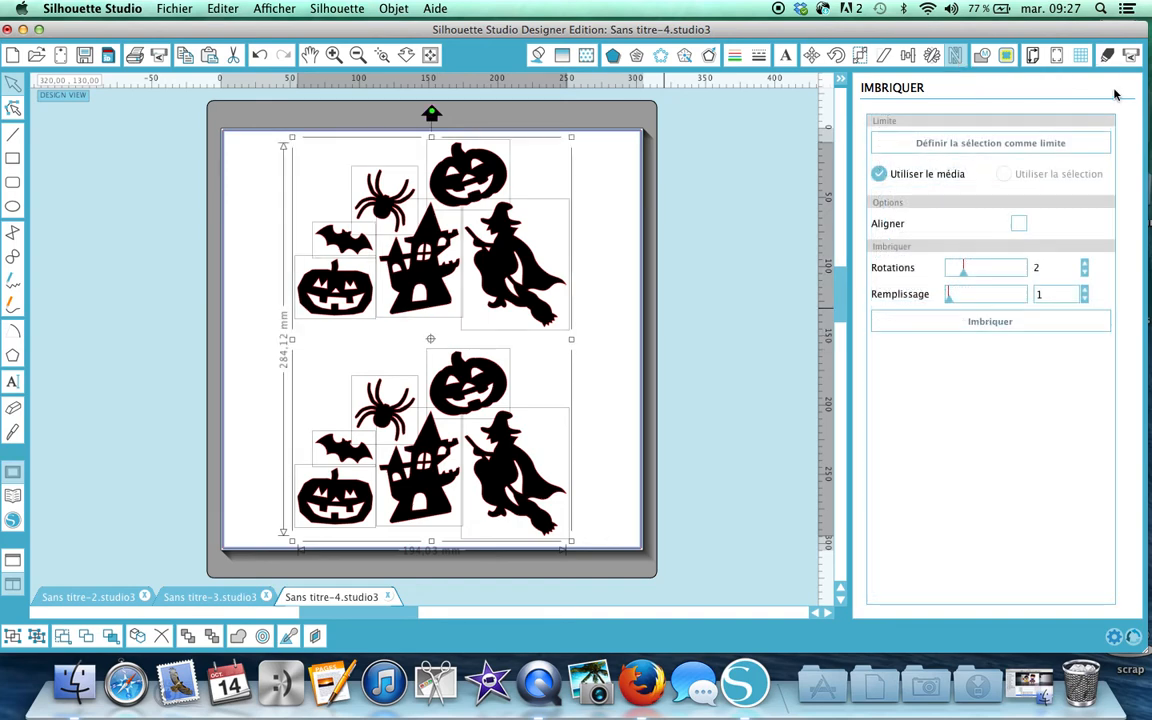
left_click(1008, 322)
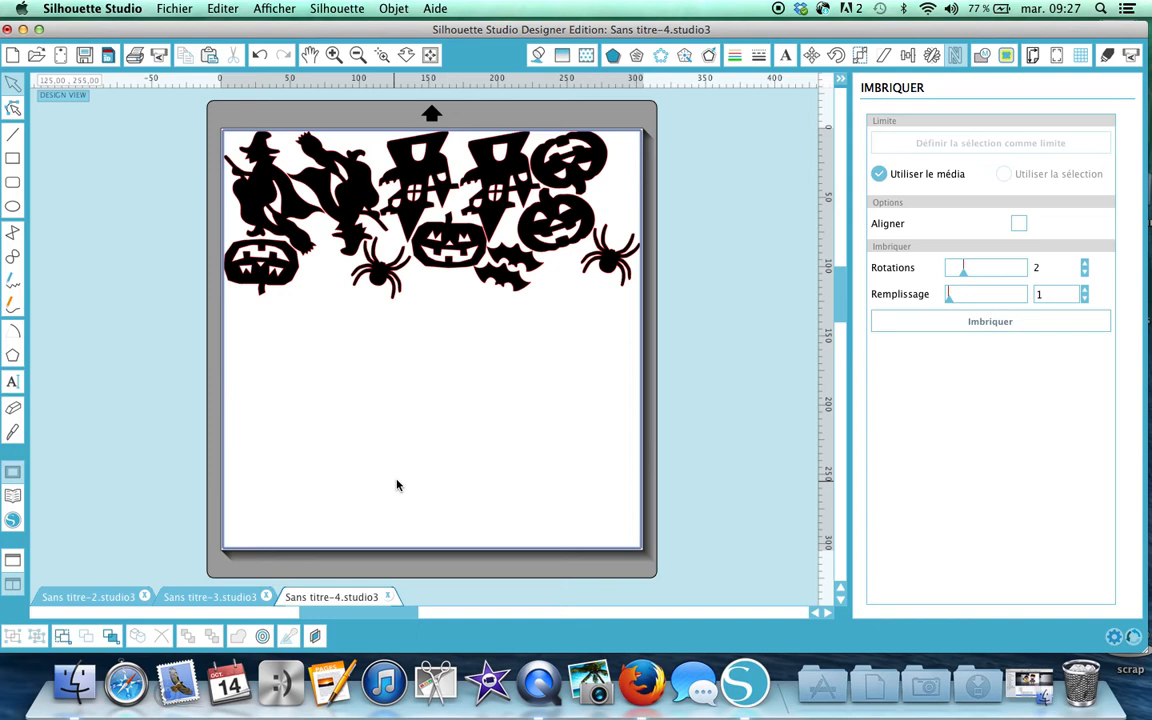
Shift and slightly tilt the top-right pumpkin so it fits among the nested silhouettes.
left_click(595, 150)
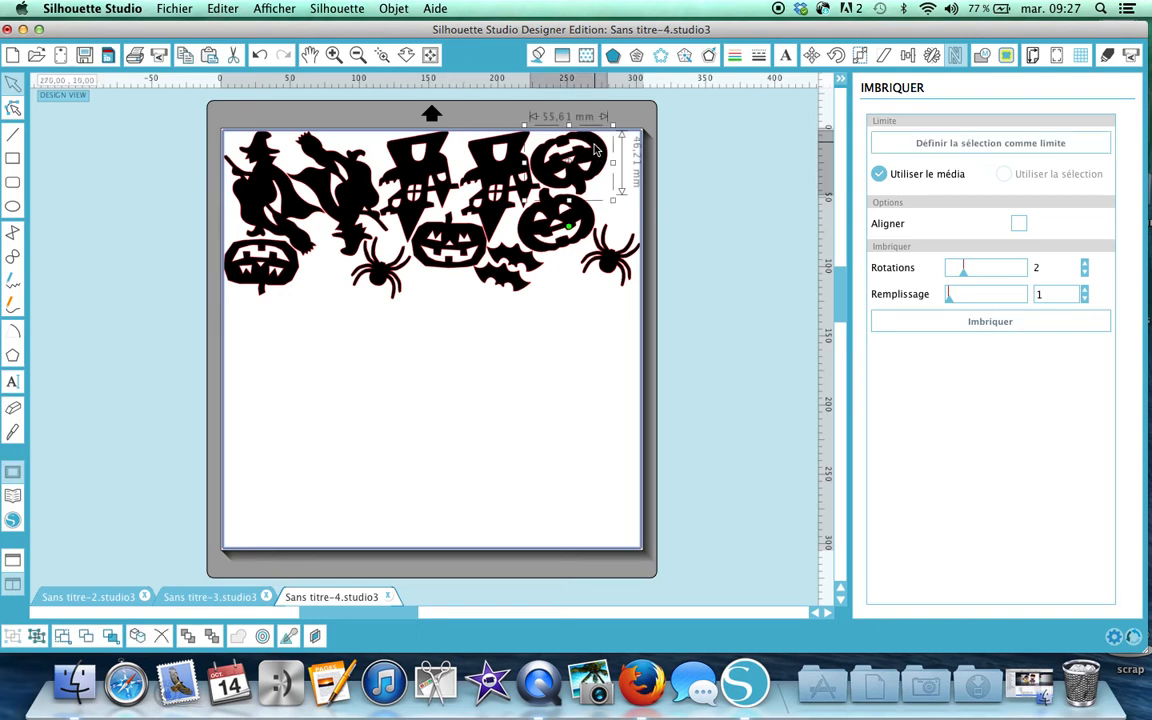
left_click_drag(595, 150, 613, 152)
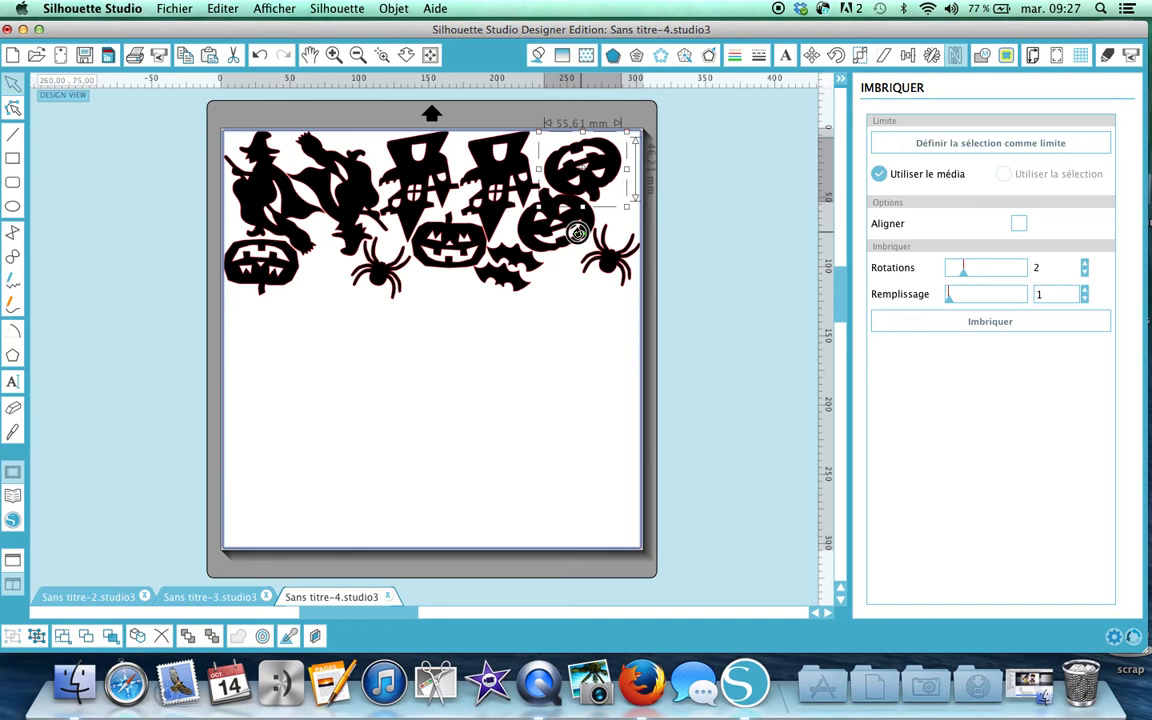
left_click_drag(583, 236, 577, 233)
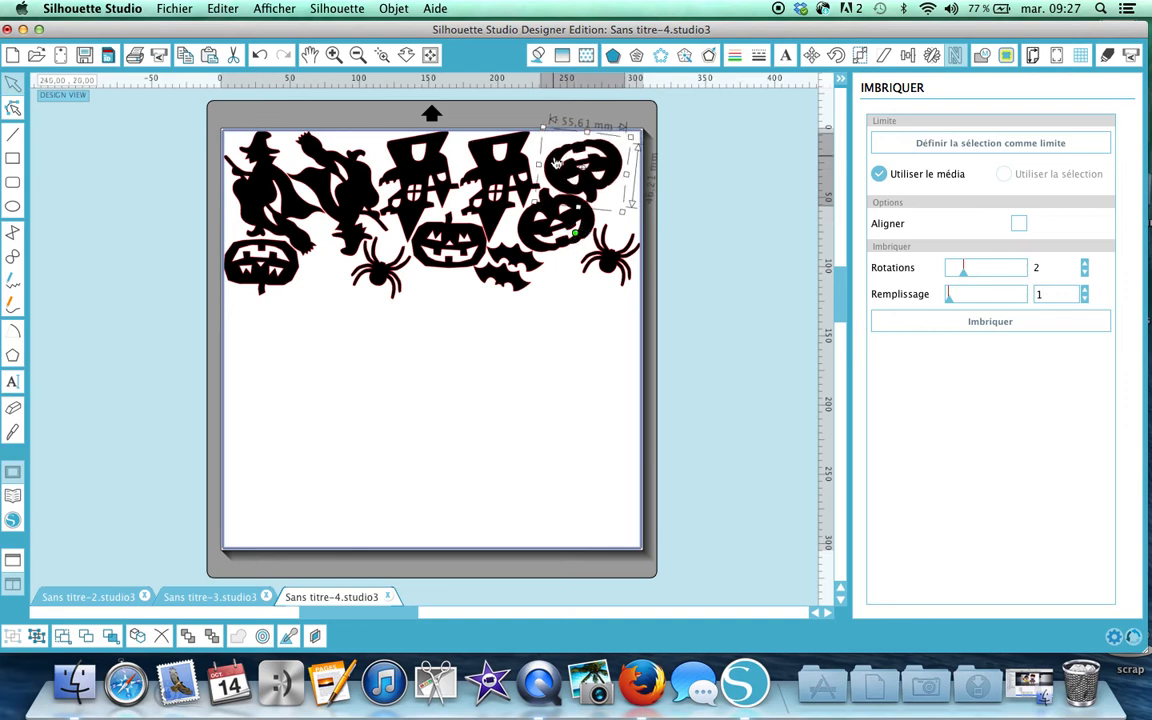
left_click_drag(555, 159, 564, 158)
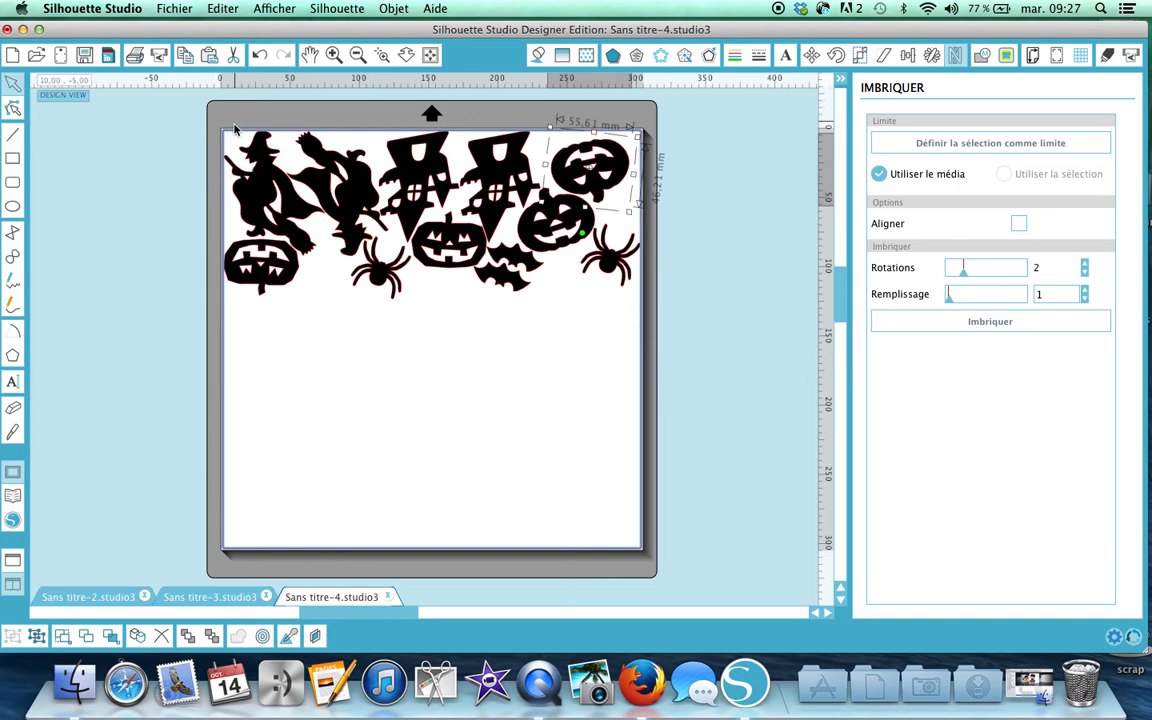
key("super+a")
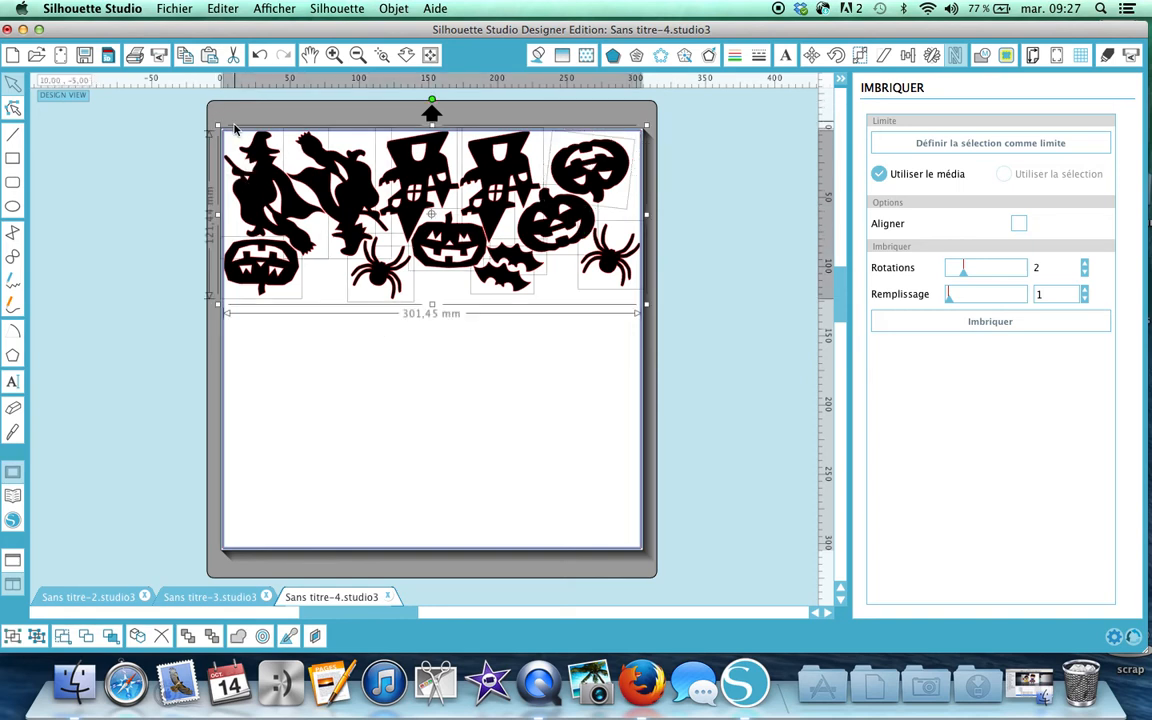
Move the silhouettes left off the mat and draw a 125 × 265 mm rectangle on its right.
left_click_drag(404, 150, 179, 158)
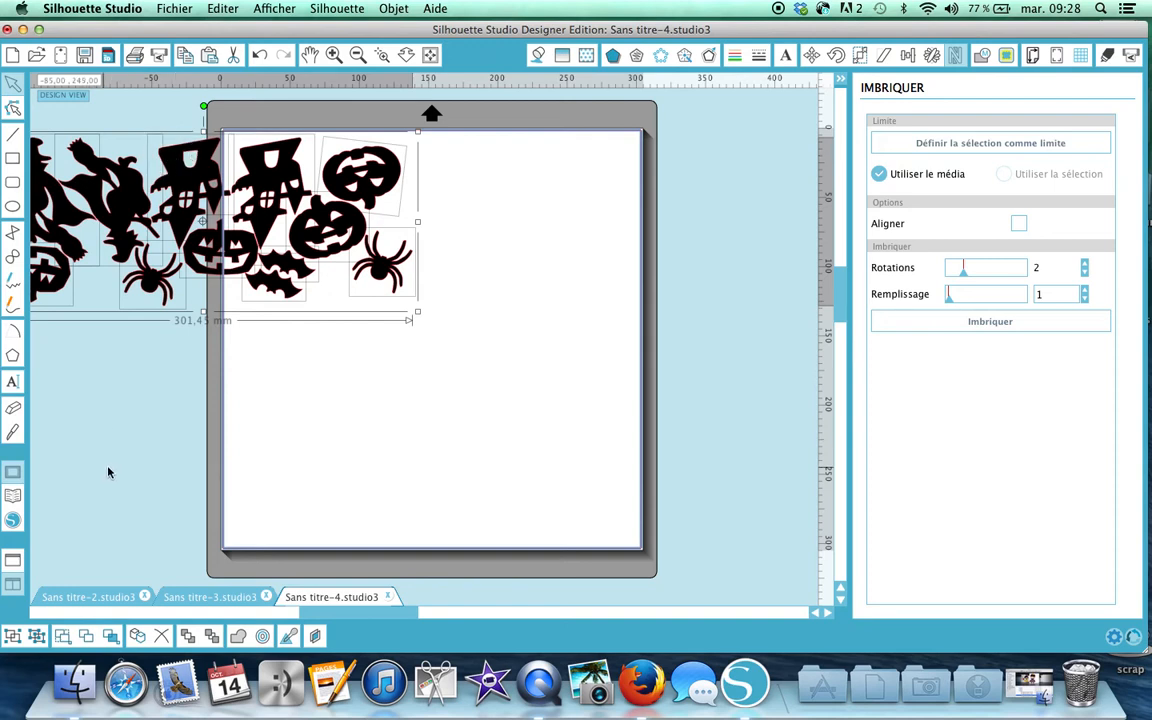
left_click(13, 160)
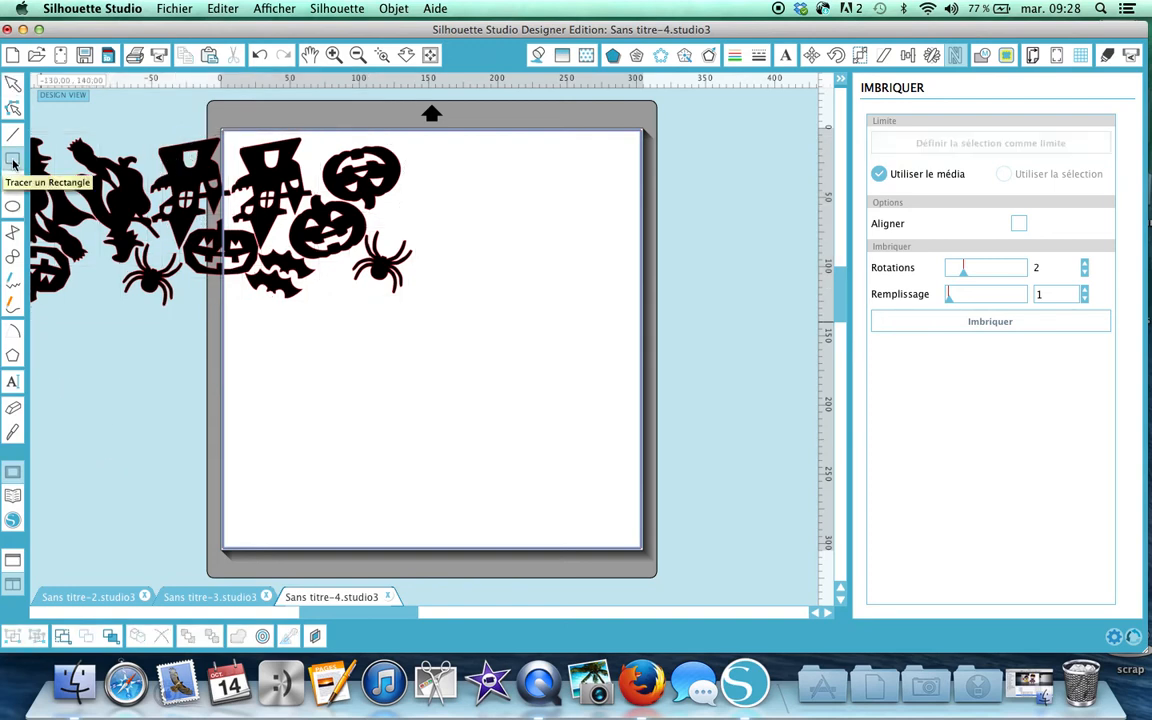
left_click_drag(463, 155, 636, 525)
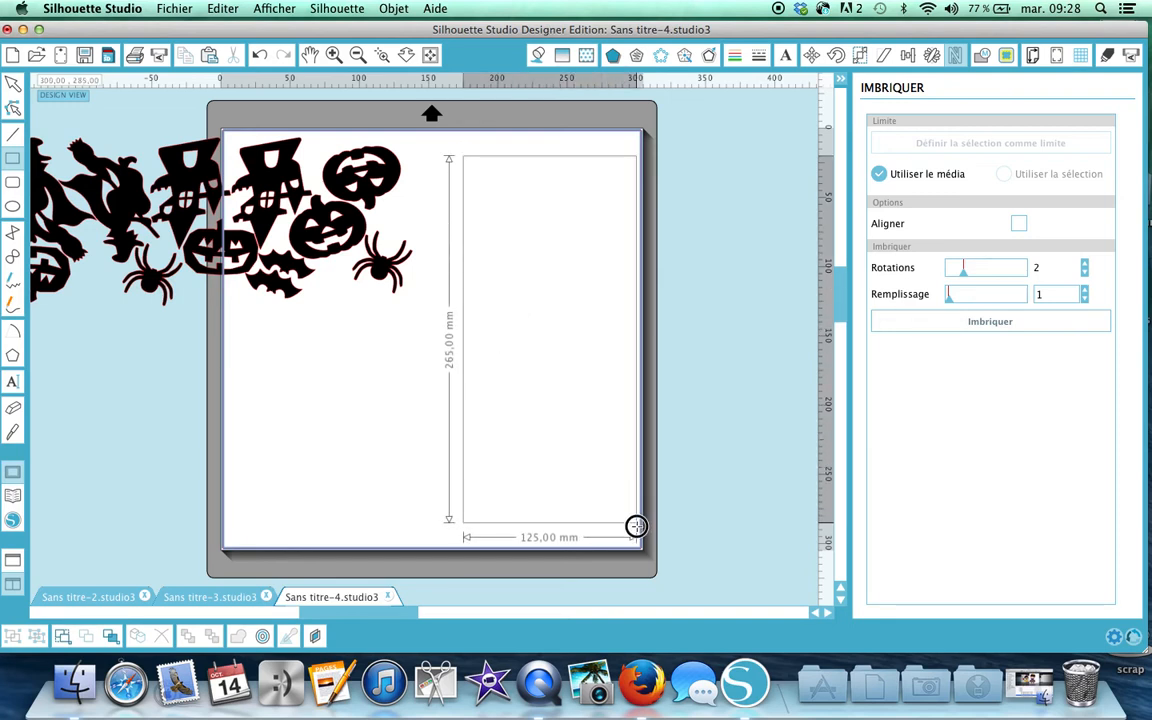
left_click_drag(636, 525, 637, 526)
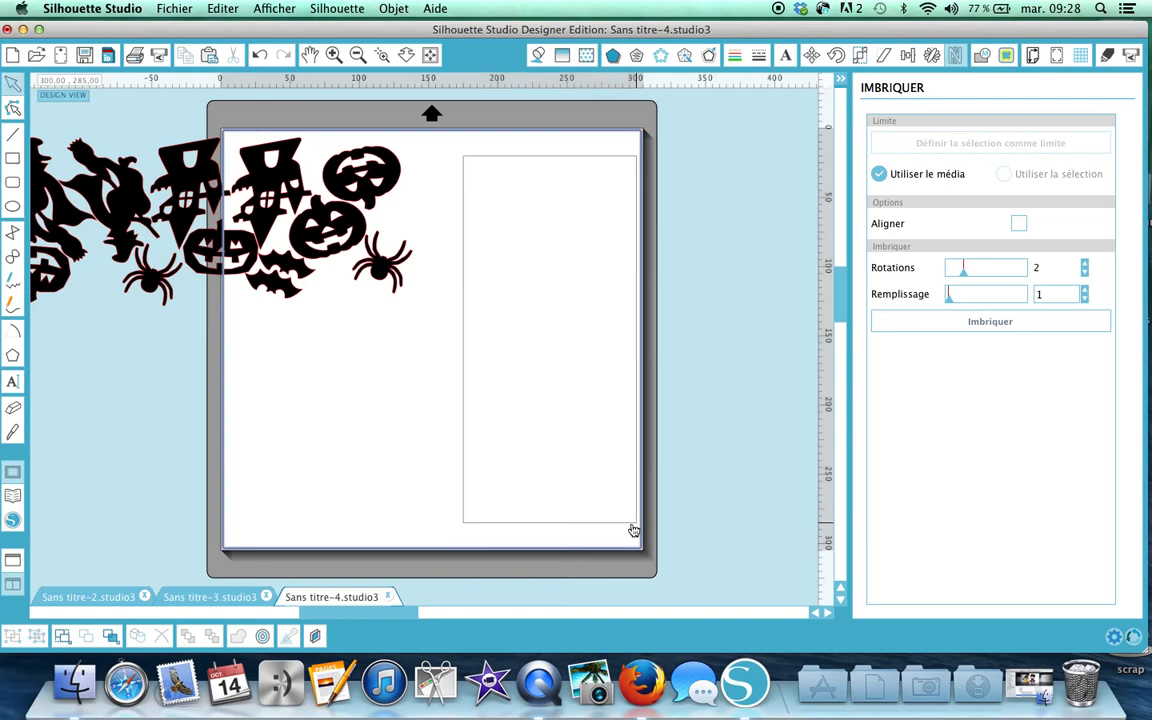
left_click(527, 163)
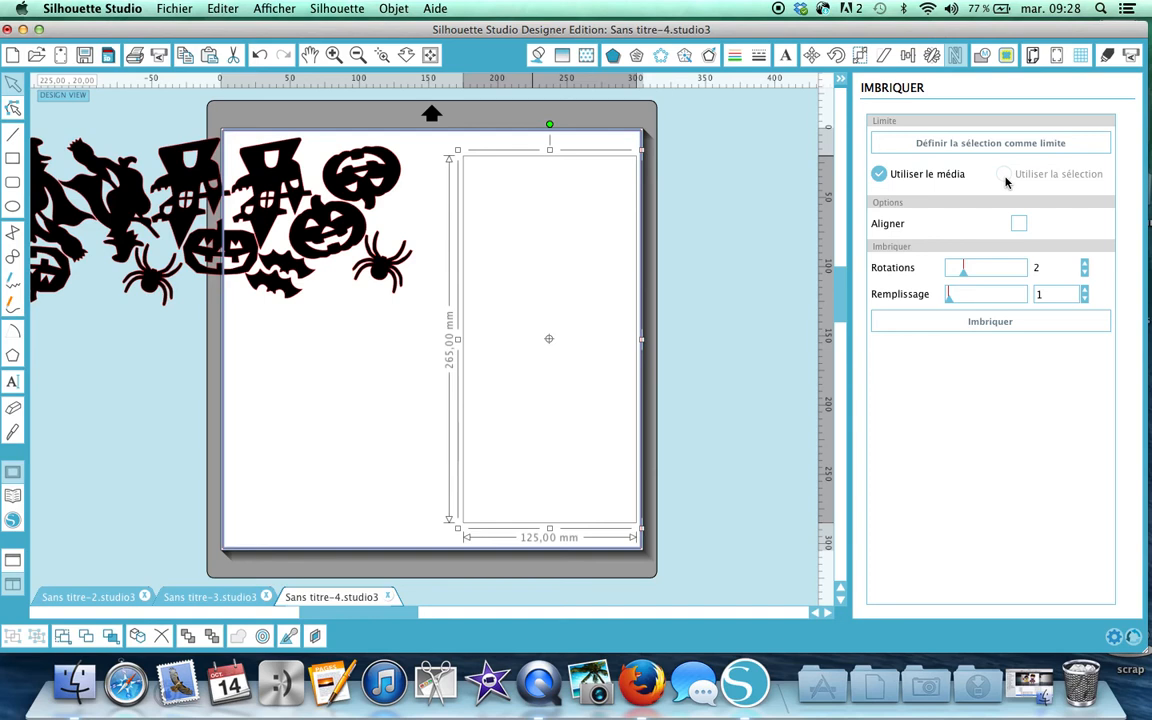
Make the rectangle the nesting limit and nest the selected silhouettes inside it.
left_click(937, 146)
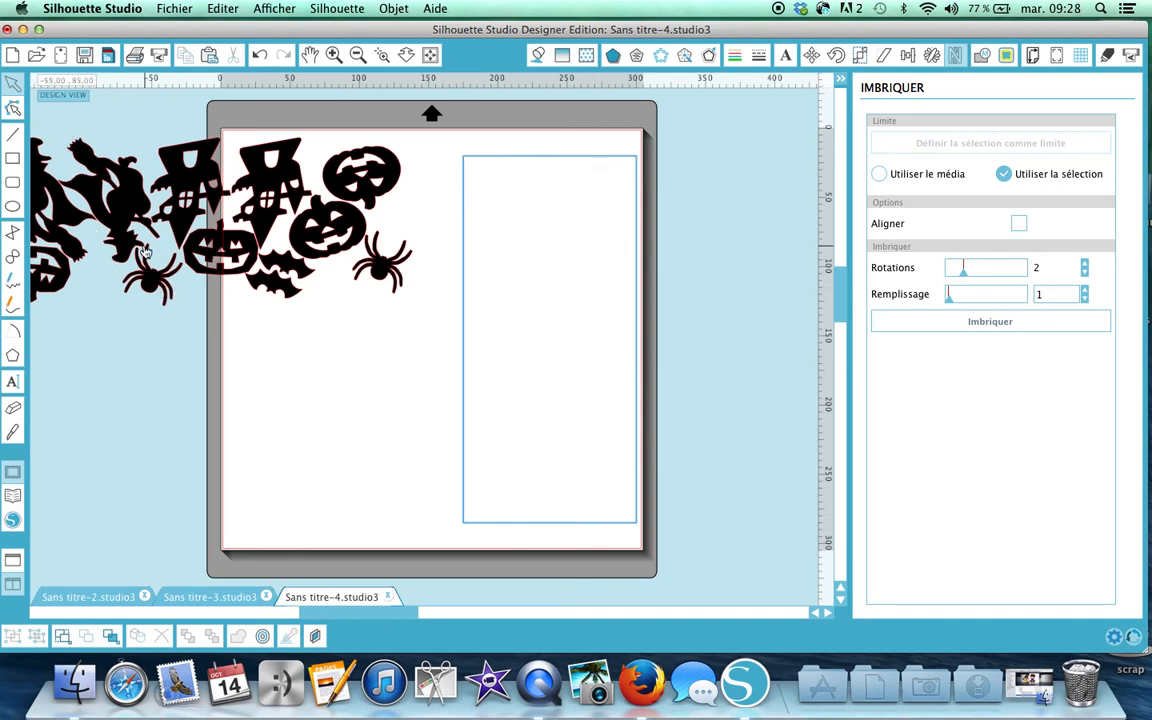
scroll(104, 399, "left", 5)
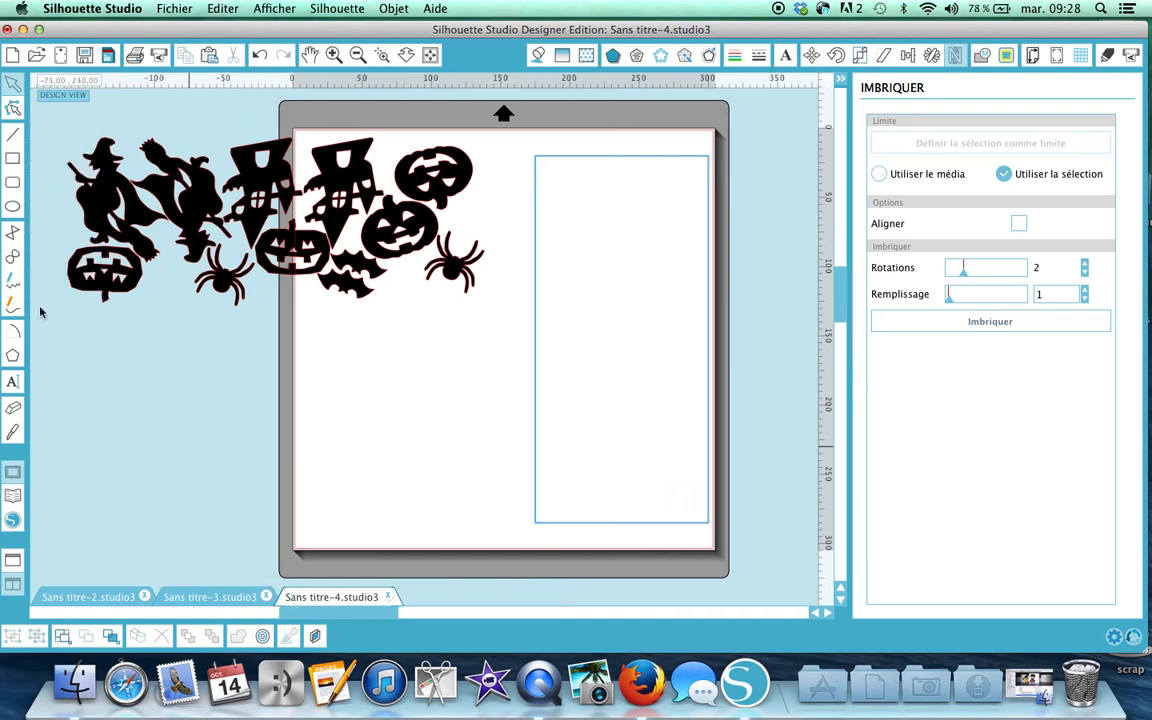
left_click_drag(46, 108, 502, 349)
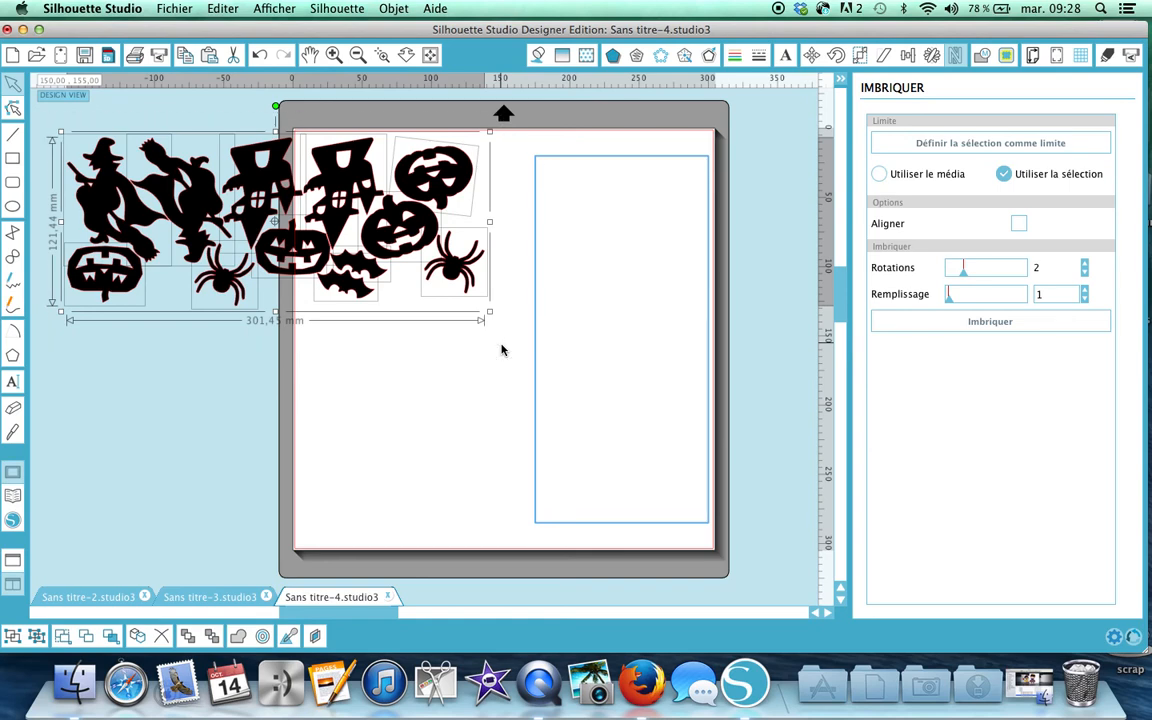
left_click(985, 325)
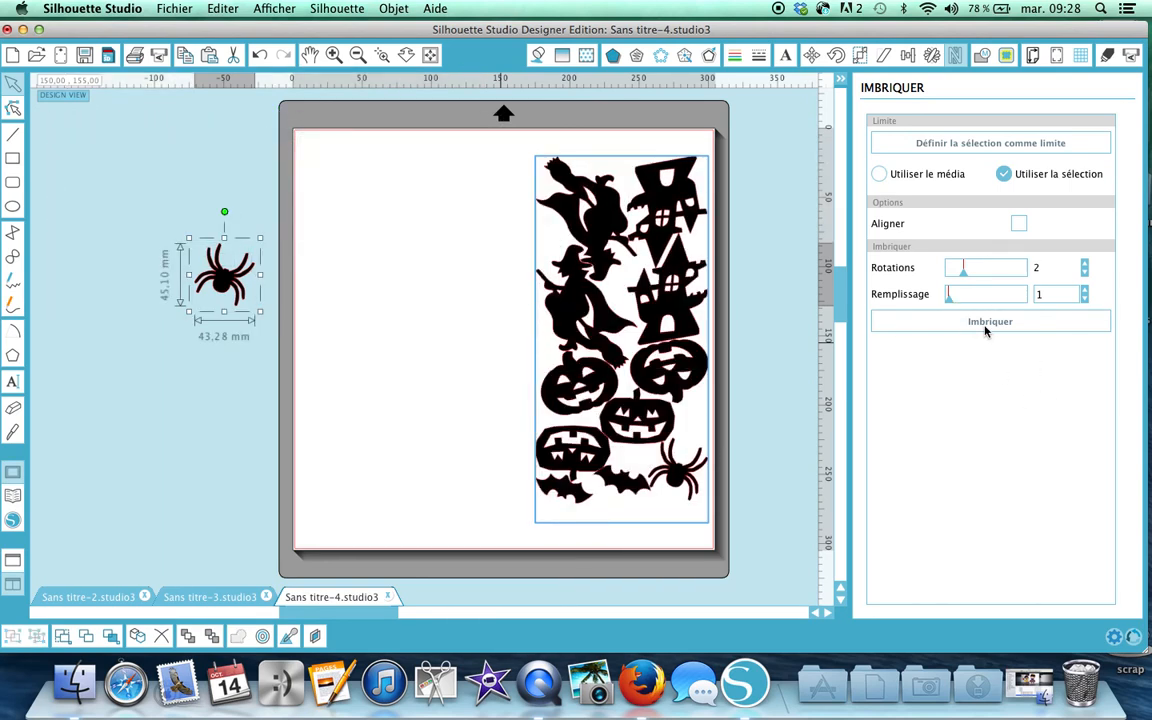